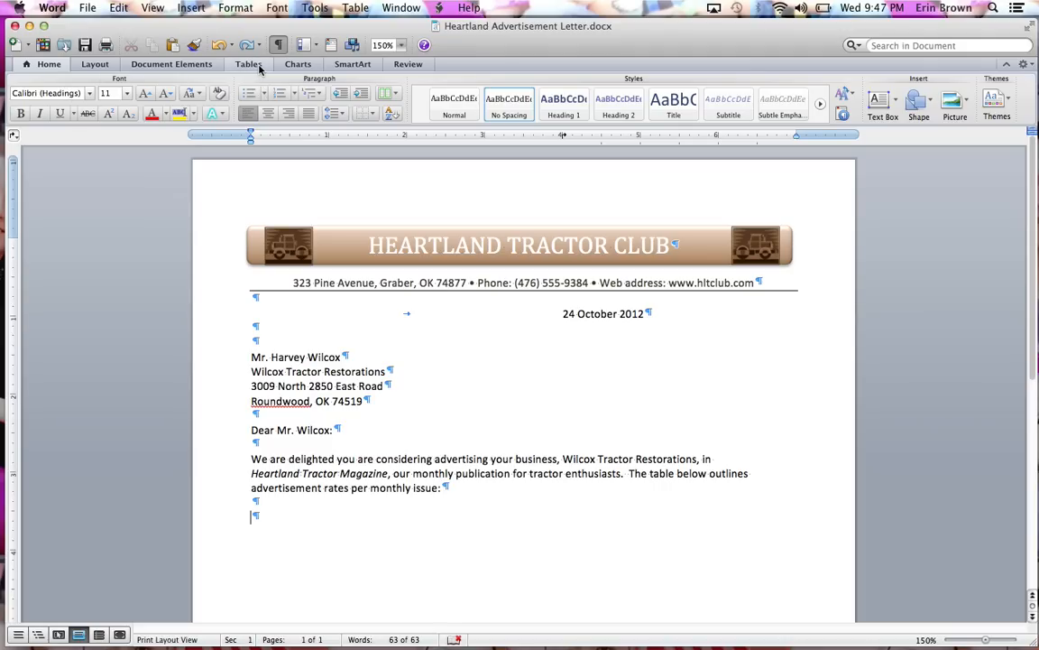
- Insert a table with five columns and one row below the paragraph about advertisement rates
click(249, 64)
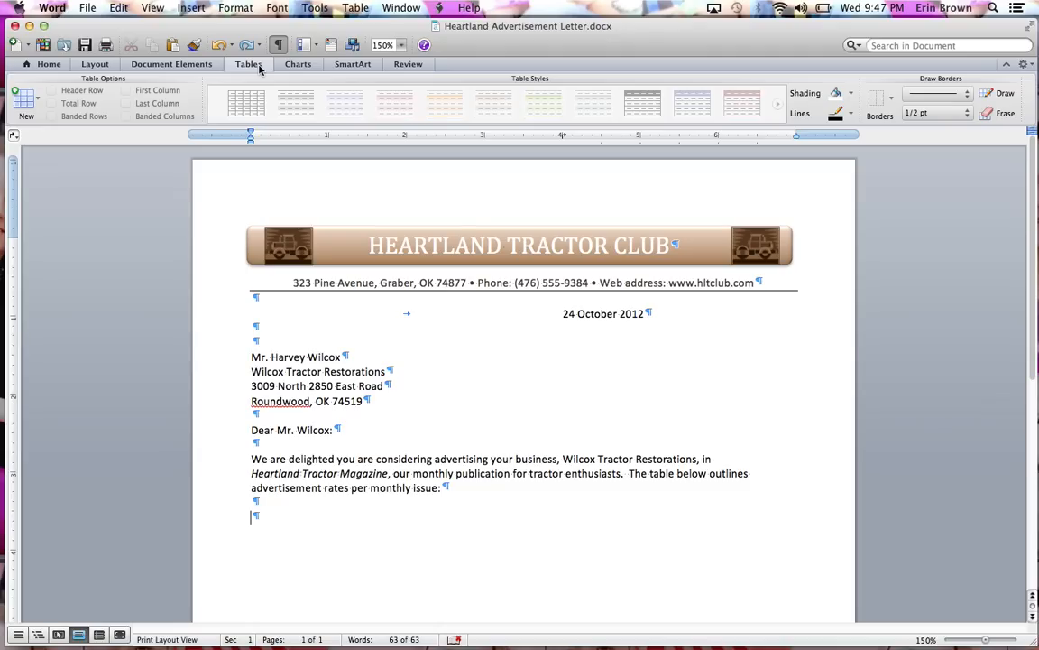
click(36, 102)
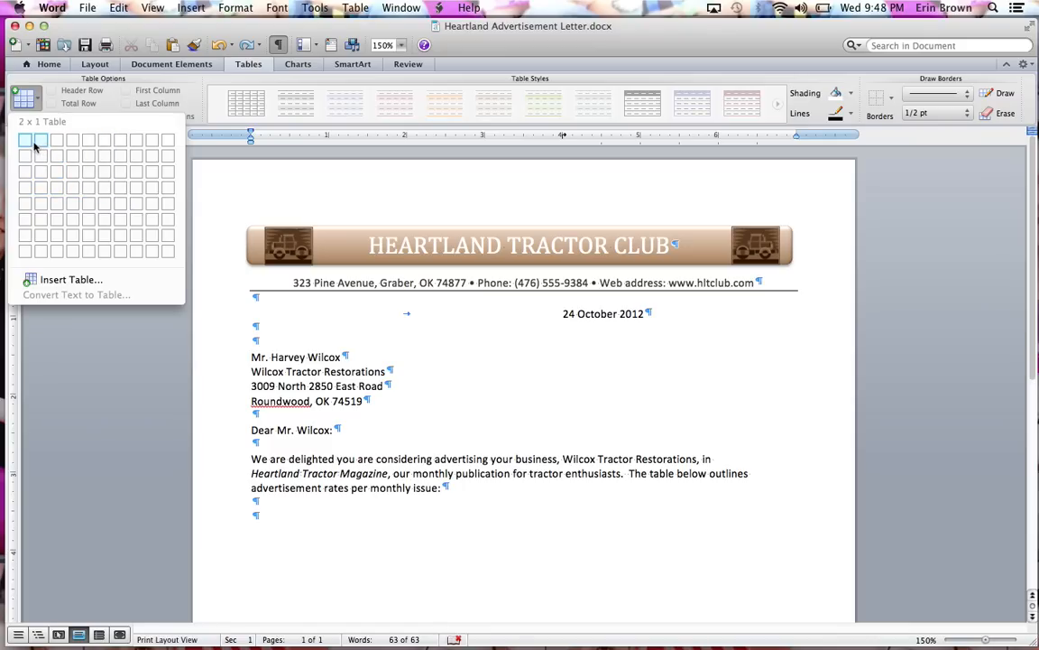
click(91, 146)
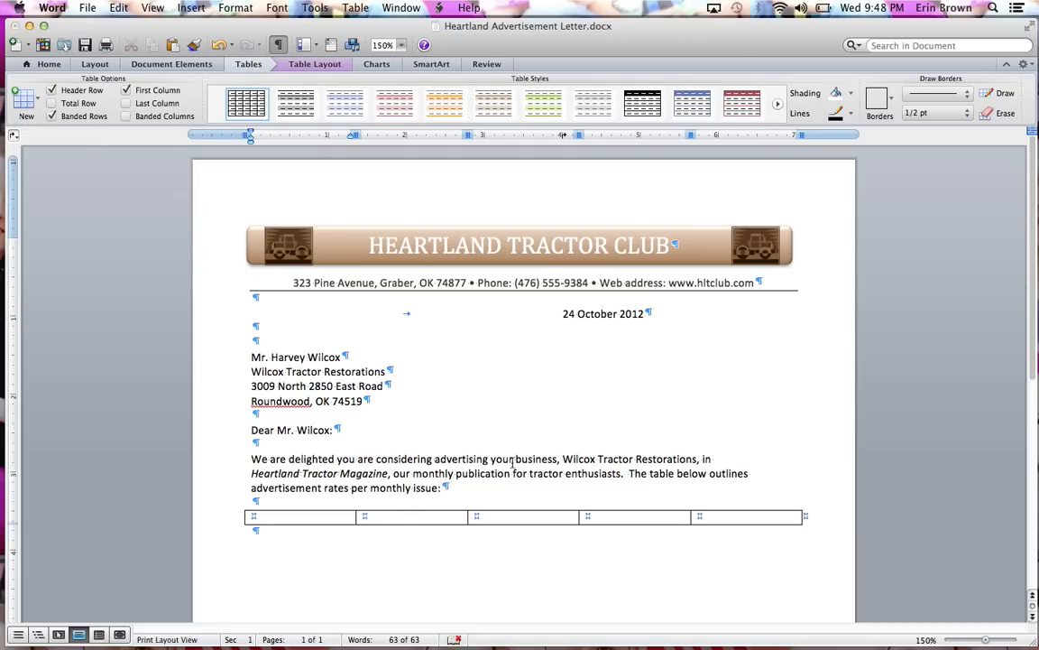
- Fill the table's header row with Type, Dimensions, Word Count, Photo Count and Cost
drag(1032, 288, 1027, 388)
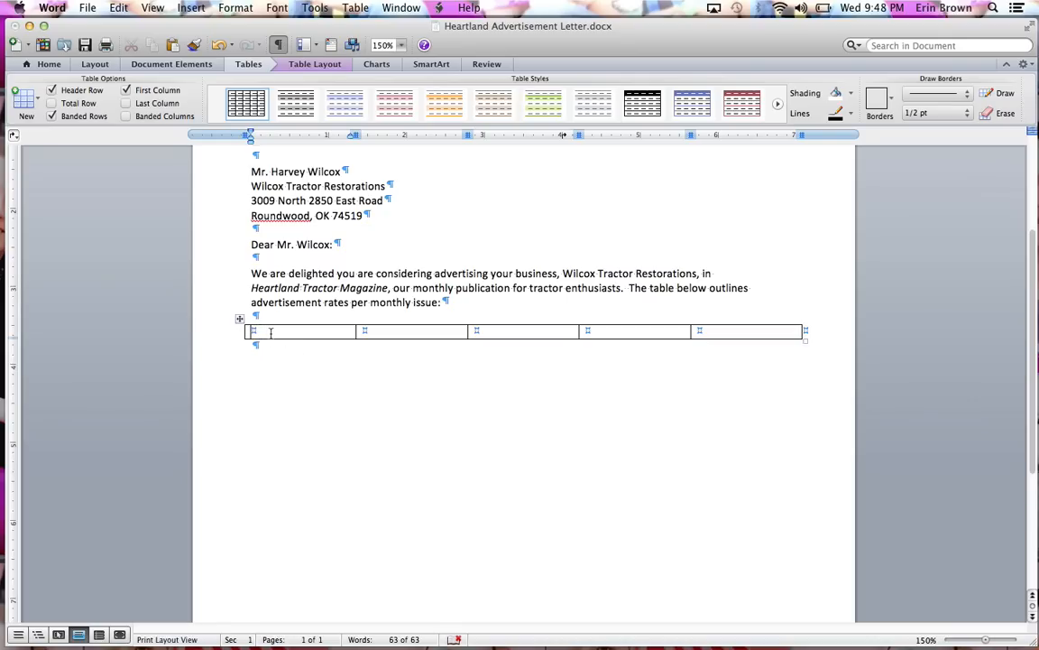
text(Type)
key(Tab)
text(Dimensions)
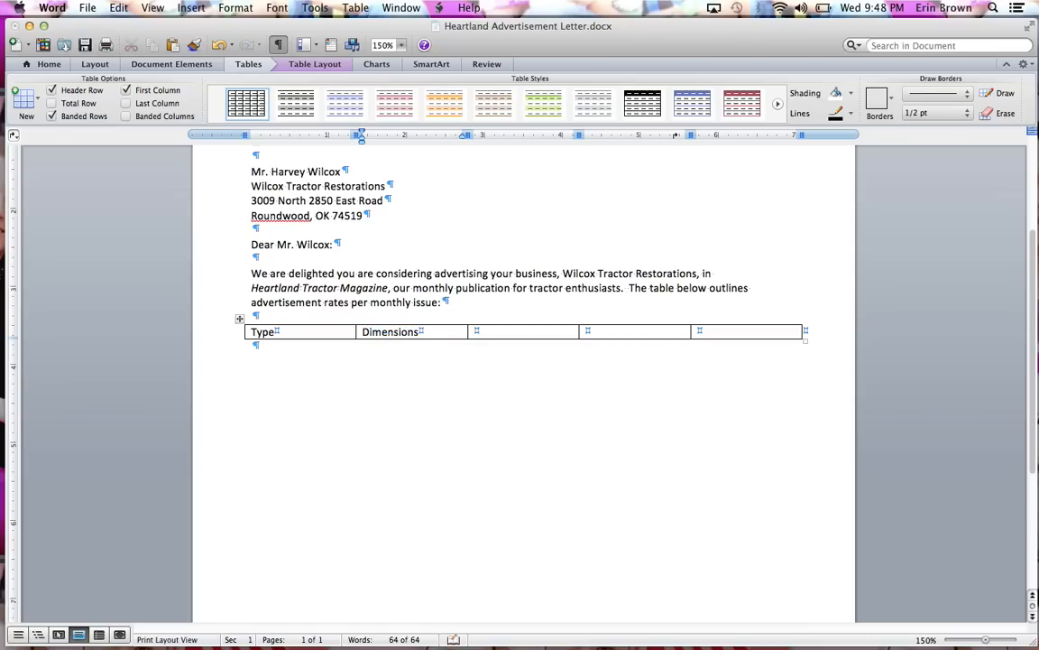
key(Tab)
text(Word Count)
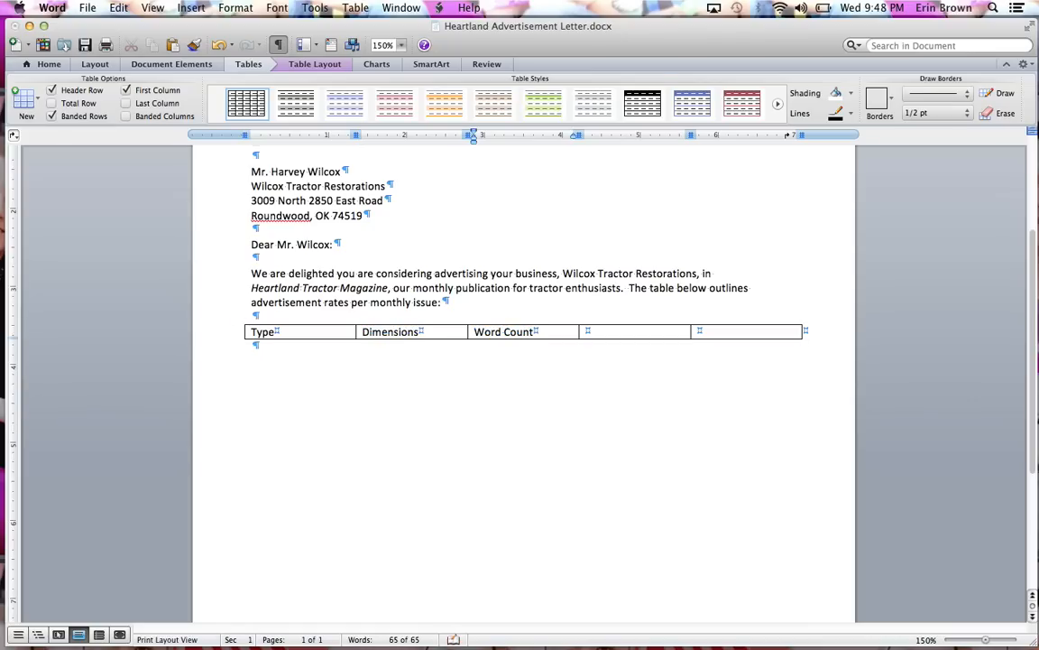
key(Tab)
text(Photo Count	)
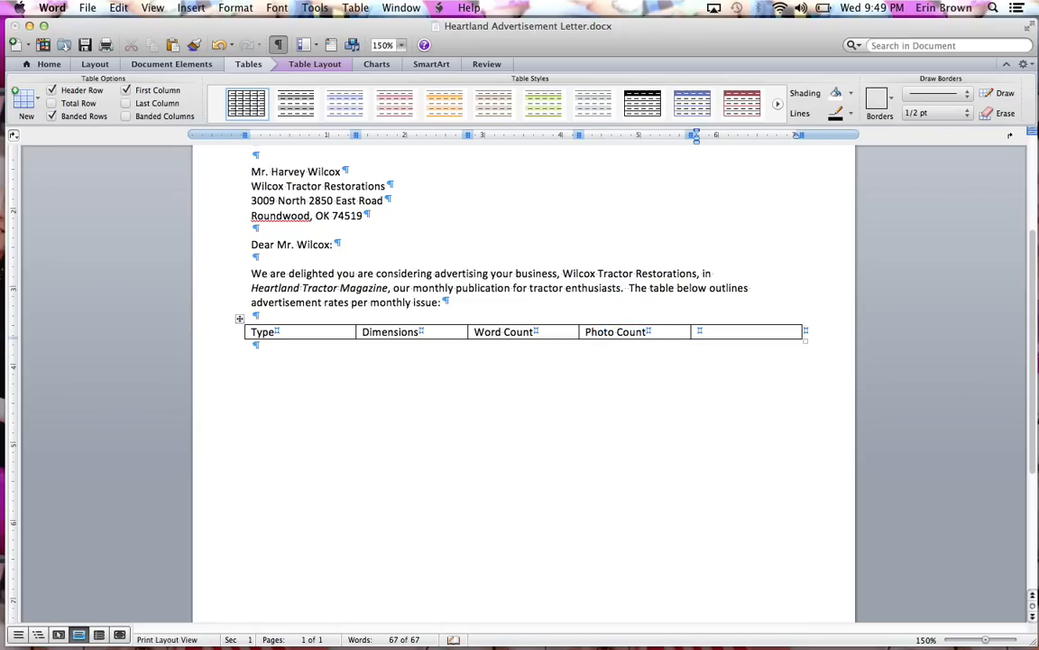
text(Cost)
- Add a second row to the table and enter Full Page with the dimensions 9" x 7"
click(394, 331)
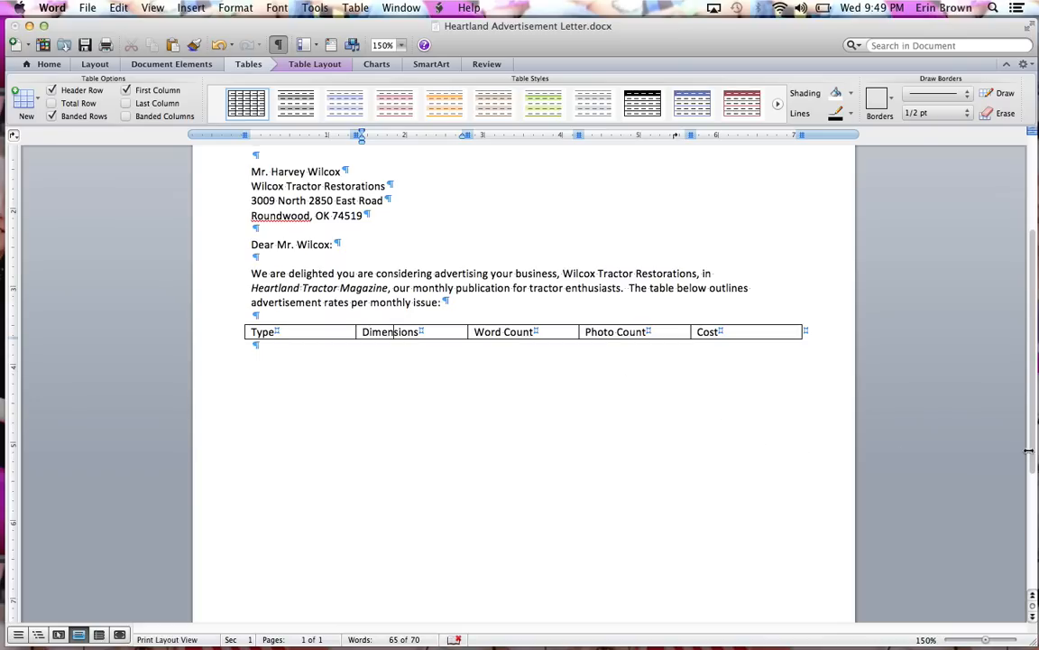
click(800, 332)
key(Tab)
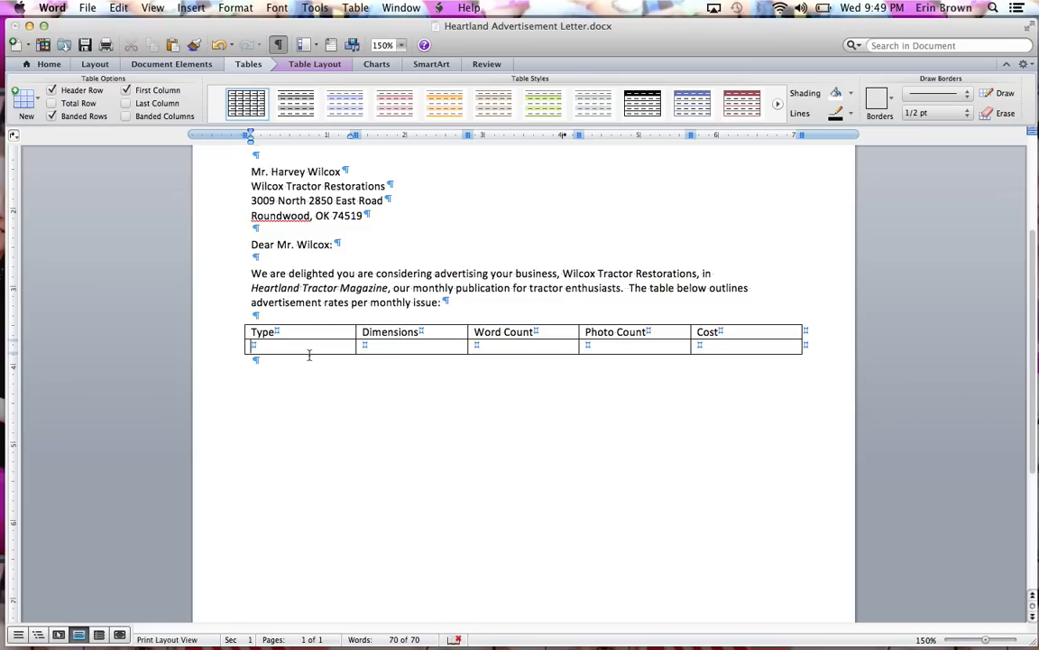
text(Full Page)
key(Tab)
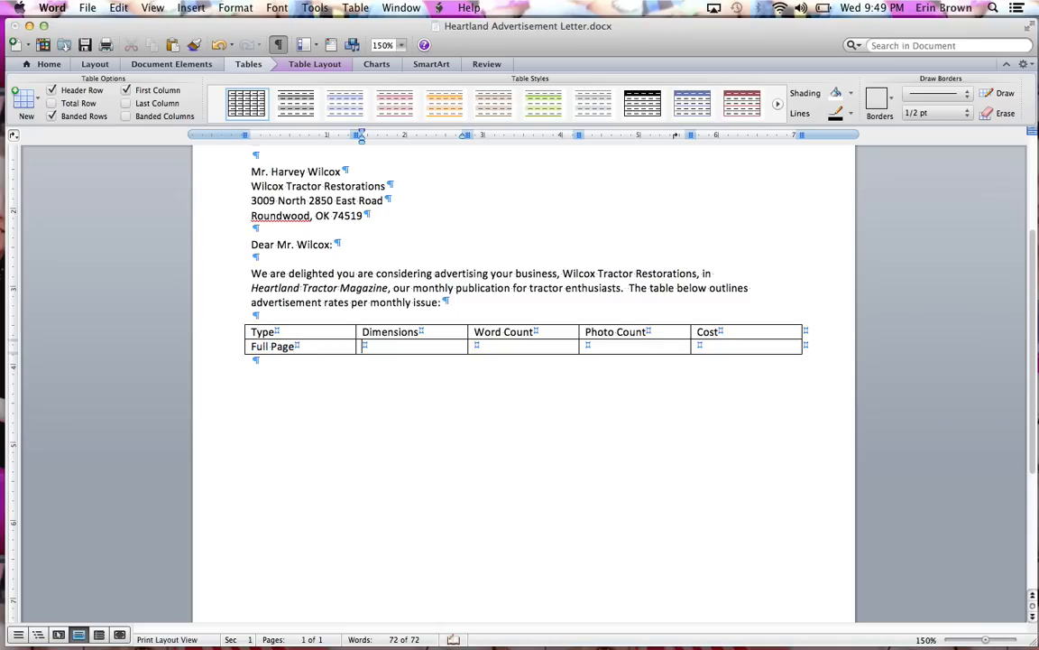
text(9)
text(")
text( x)
text( 7)
text(")
key(Tab)
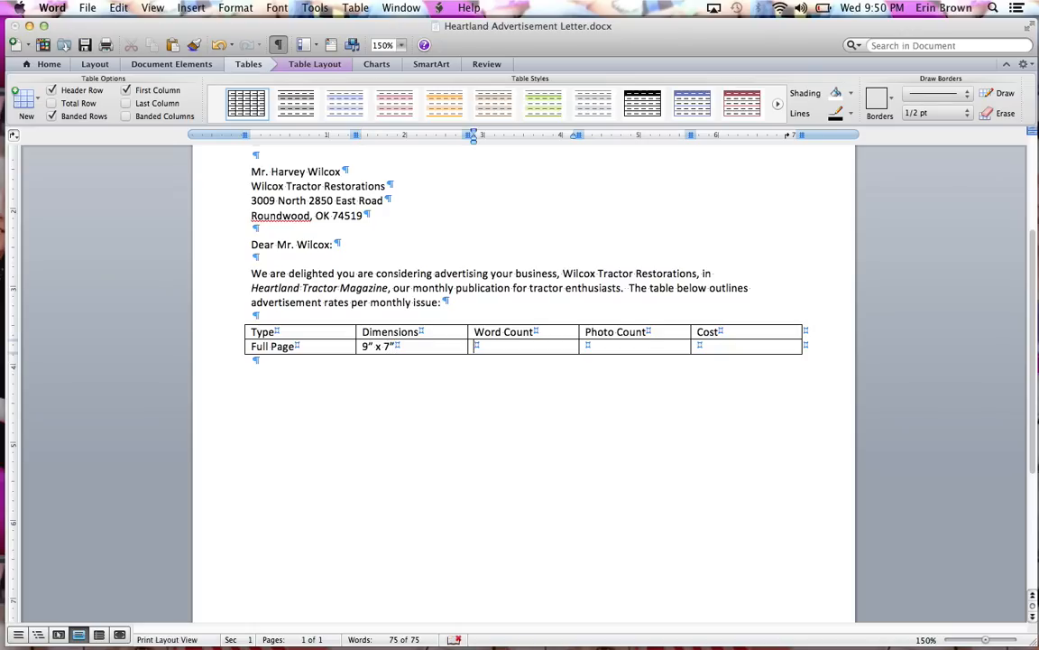
- Complete the Full Page row with word count 800, photo count 4 and cost $650
text(800)
key(Tab)
text(4)
key(Tab)
text($650)
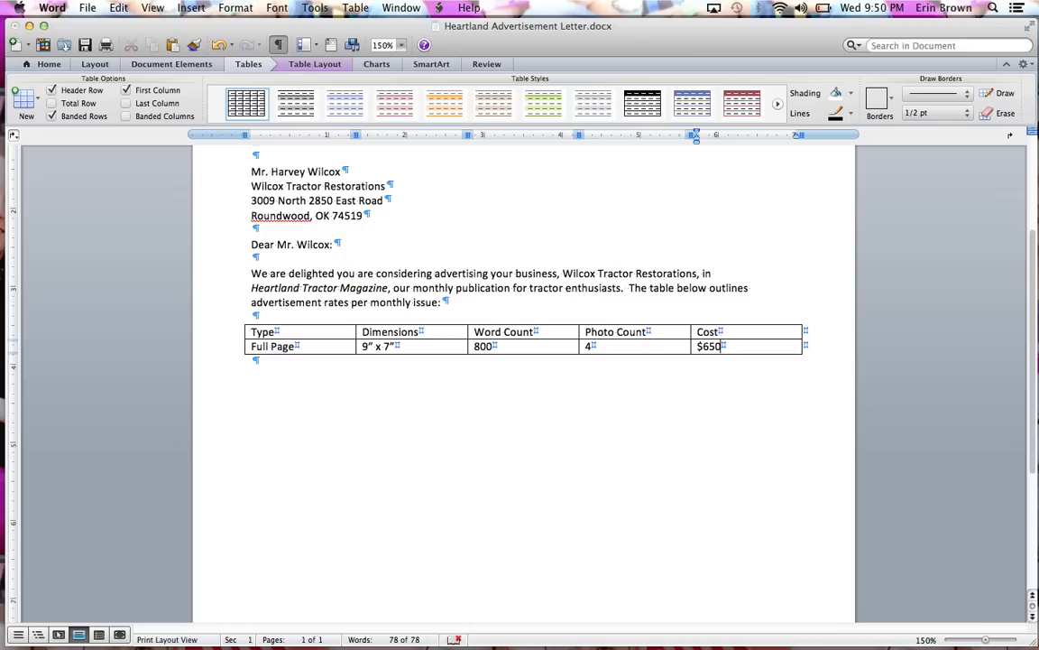
- Add a row below Full Page and enter Half Page with the dimensions 4.5" x 7"
key(Tab)
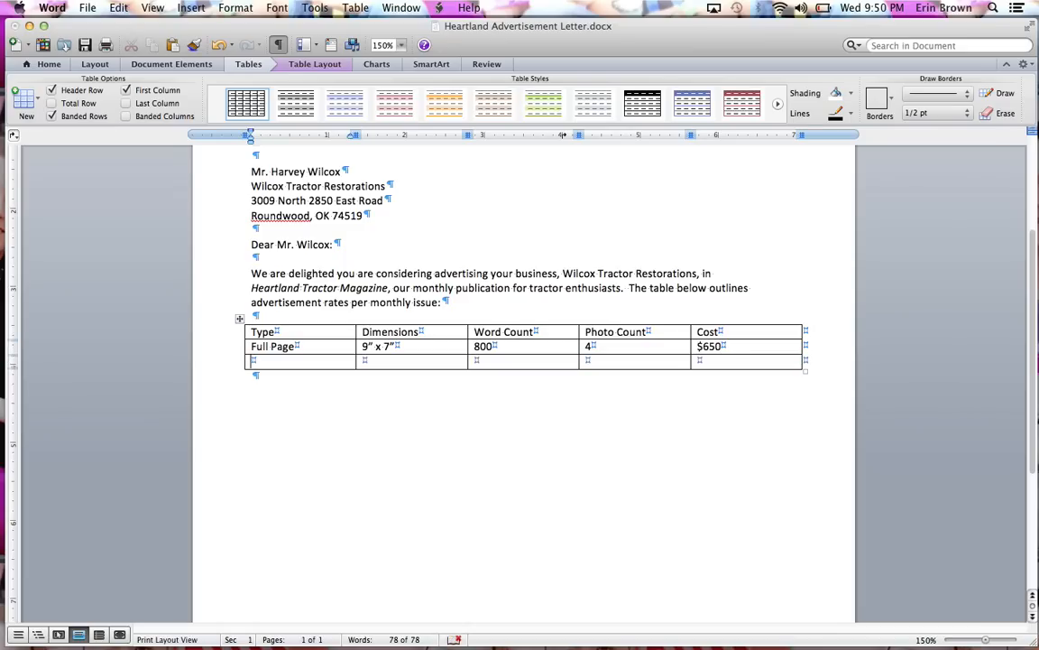
text(Half Page)
key(Tab)
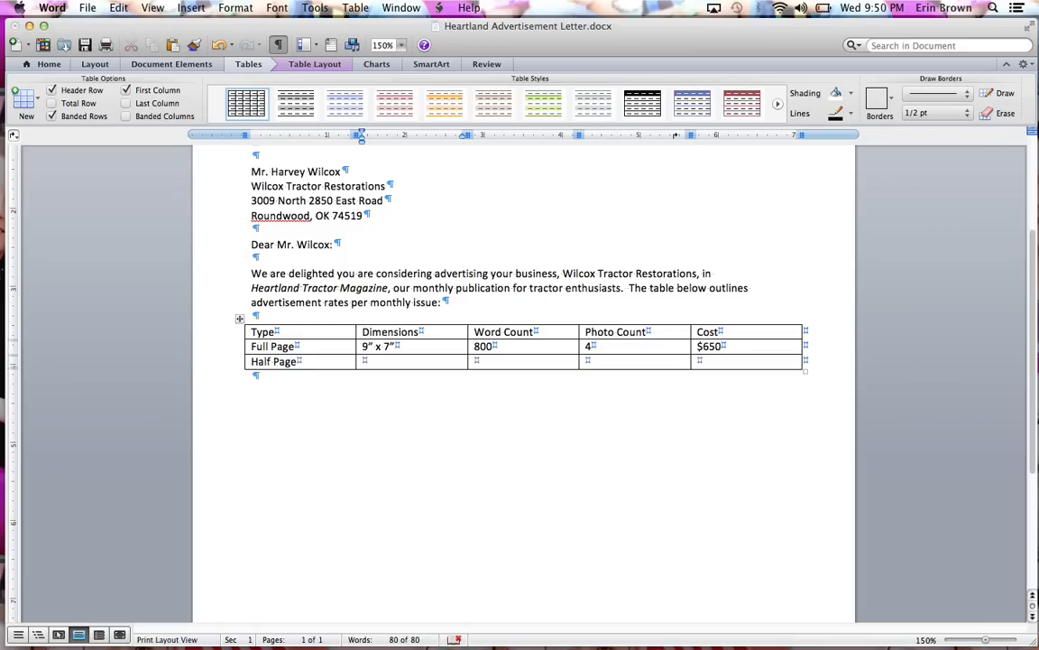
text(4.5')
key(BackSpace)
text(")
text( x)
text( 7")
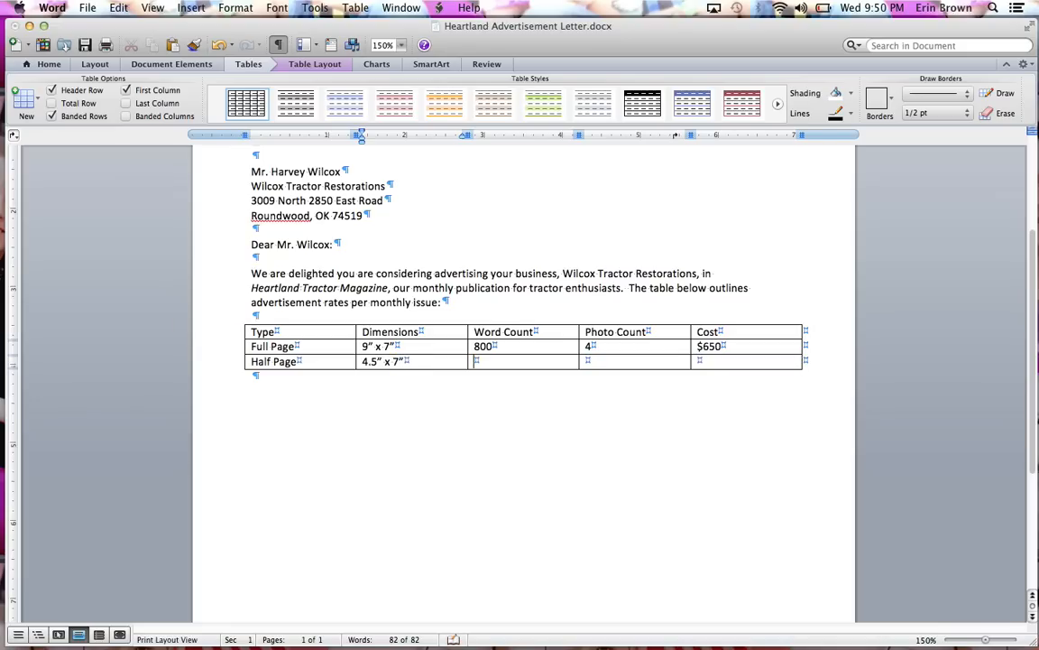
- Complete the Half Page row with word count 400, photo count 2 and cost $350
key(Tab)
text(400)
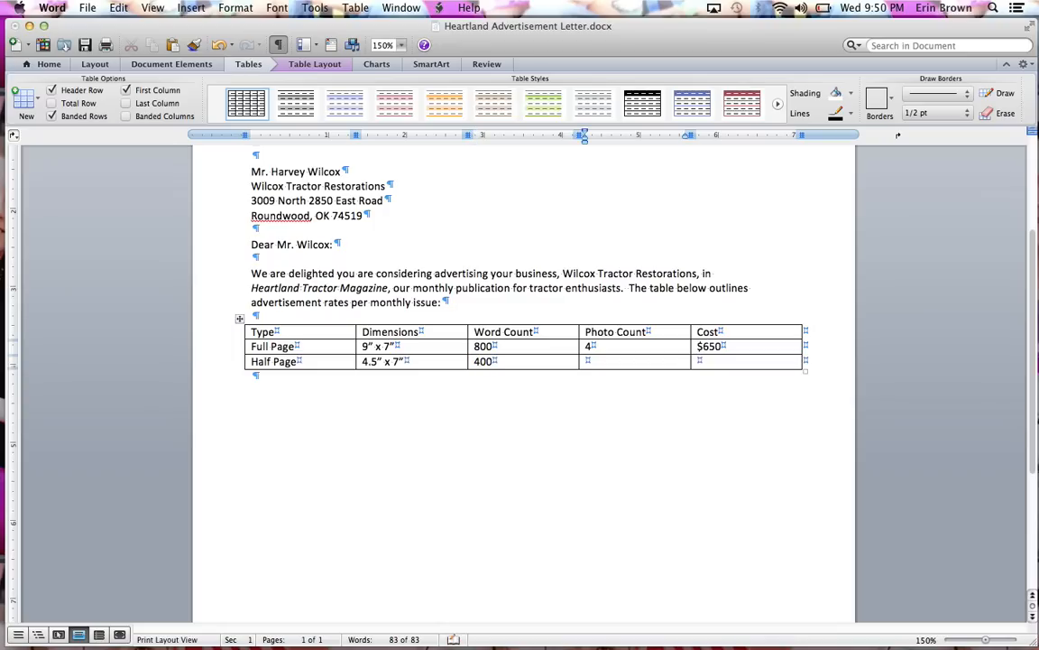
key(Tab)
text(2)
key(Tab)
text($350)
- Add a row below Half Page and enter Quarter with the dimensions 4.5" x 3.5"
key(Tab)
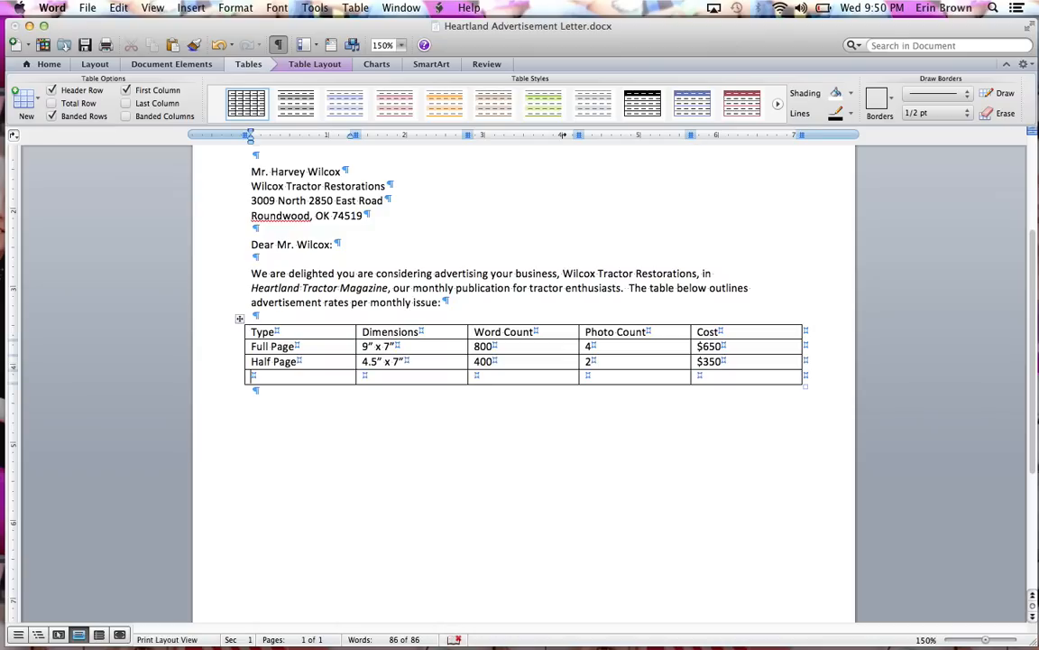
text(Quarter)
key(Tab)
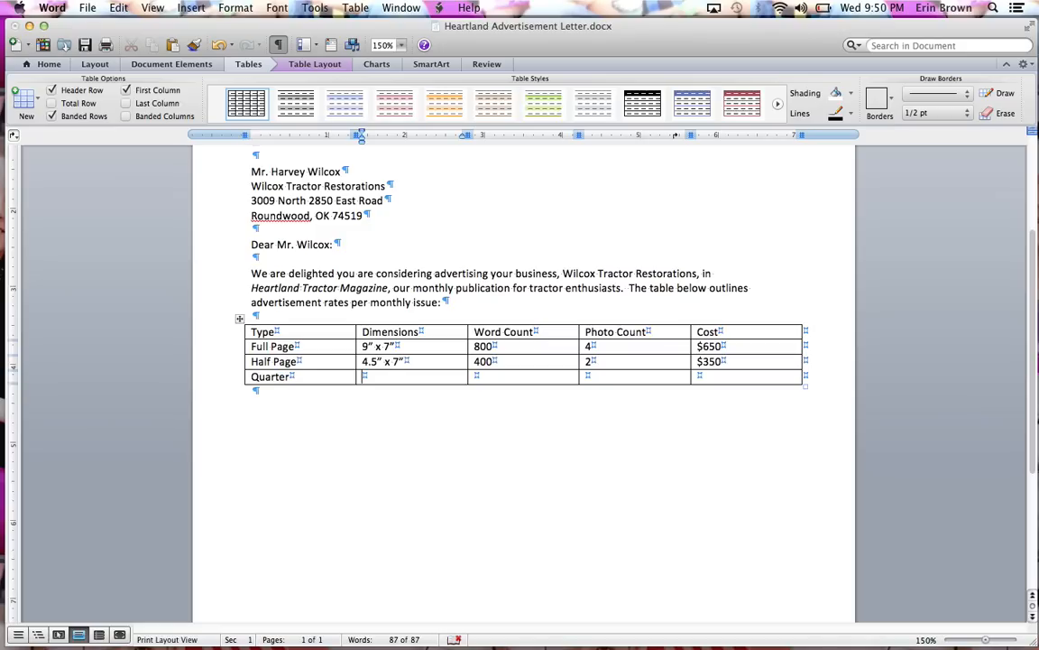
text(4.5"" x 3.5")
click(379, 376)
- Complete the Quarter row with word count 200, photo count 1 and cost $225
key(Tab)
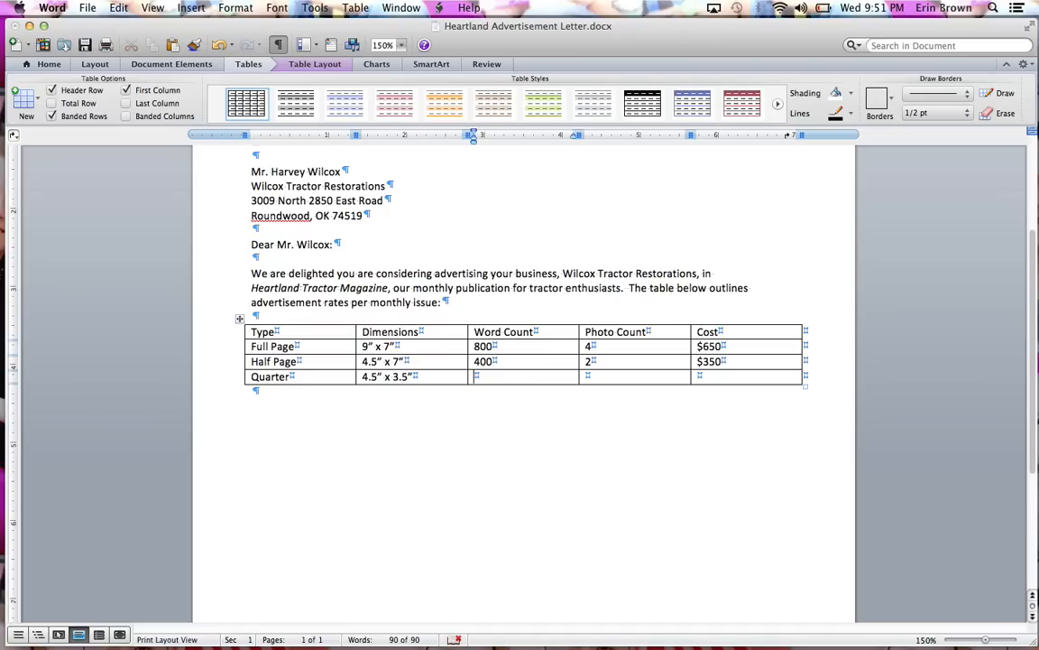
text(200)
key(Tab)
text(1)
key(Tab)
text($225)
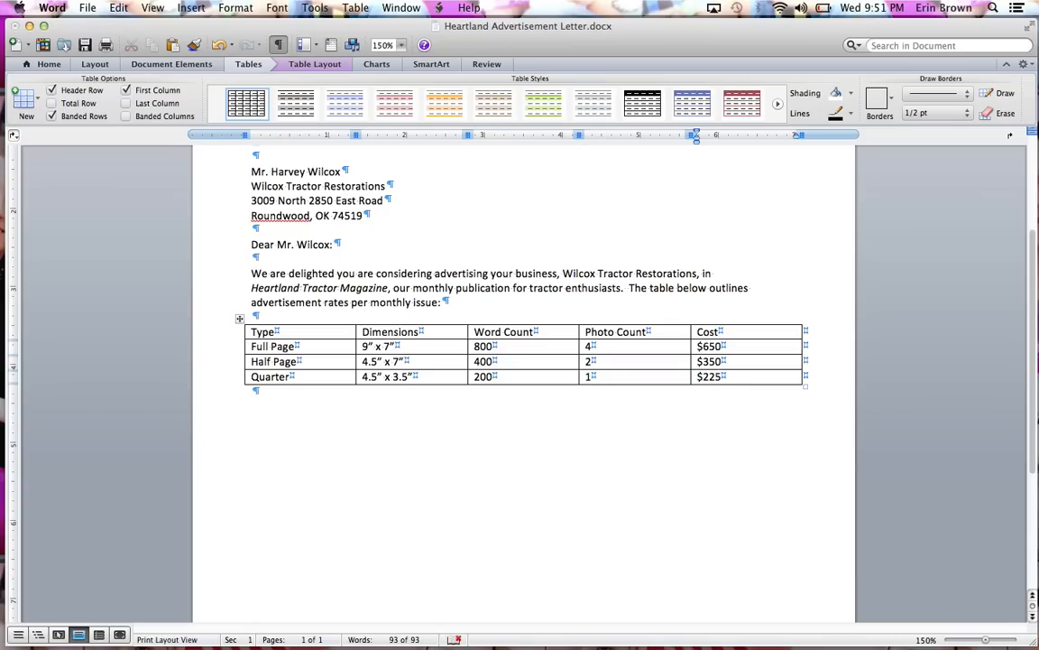
- Add a row below Quarter and enter Business Card with the dimensions 2.25" x 3.5"
key(Tab)
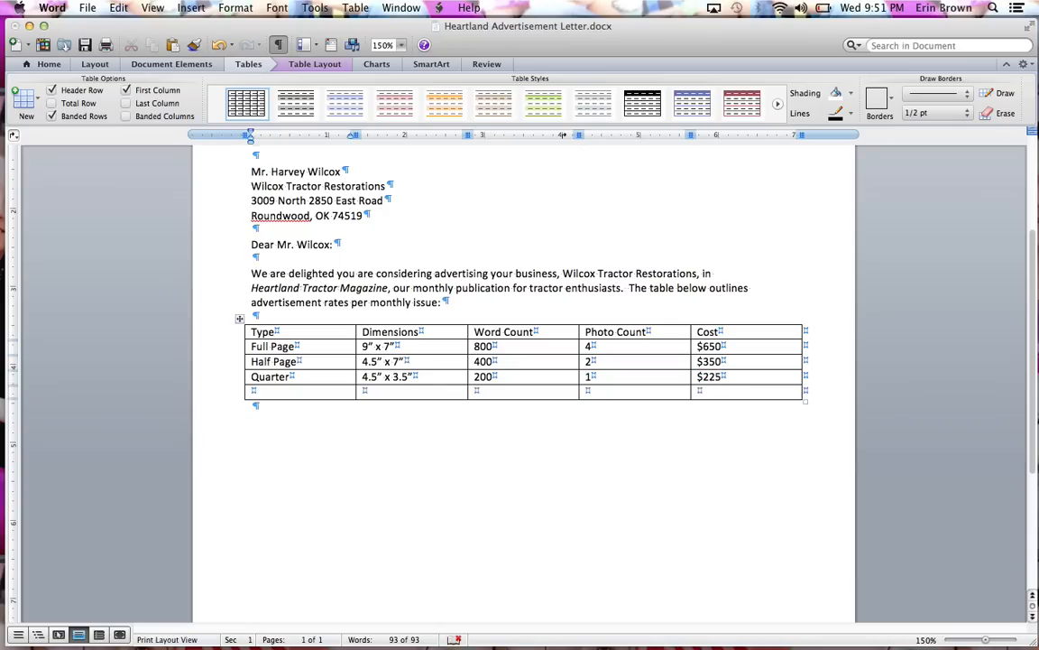
text(Business Card)
key(Tab)
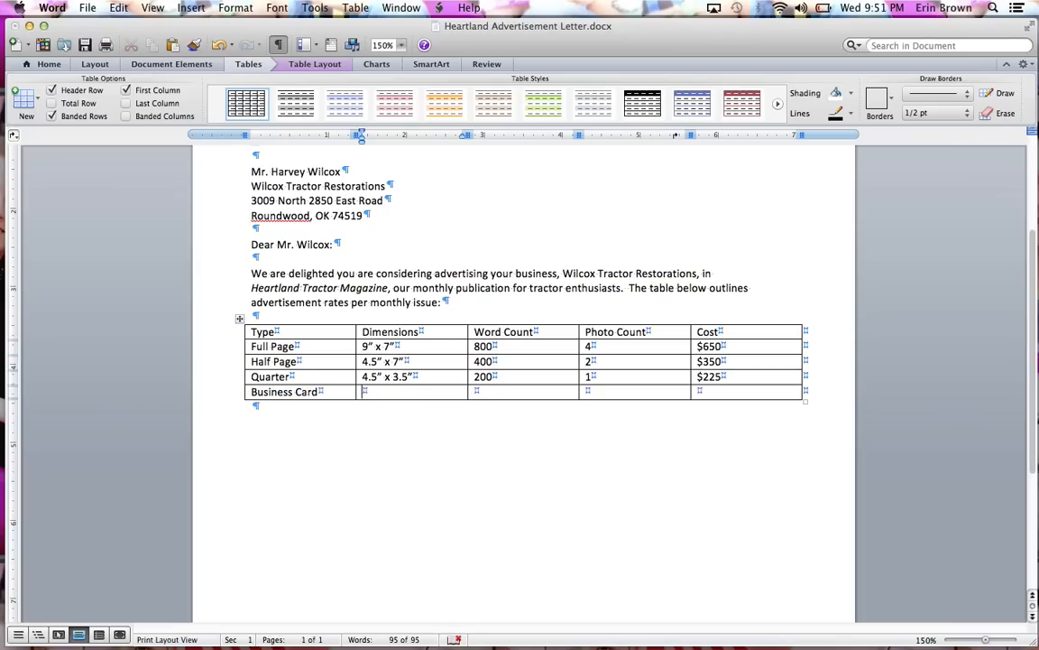
text(2.25)
text(" x)
text(3.5")
key(BackSpace)
key(BackSpace)
key(BackSpace)
key(BackSpace)
text(3)
text(.5)
text(")
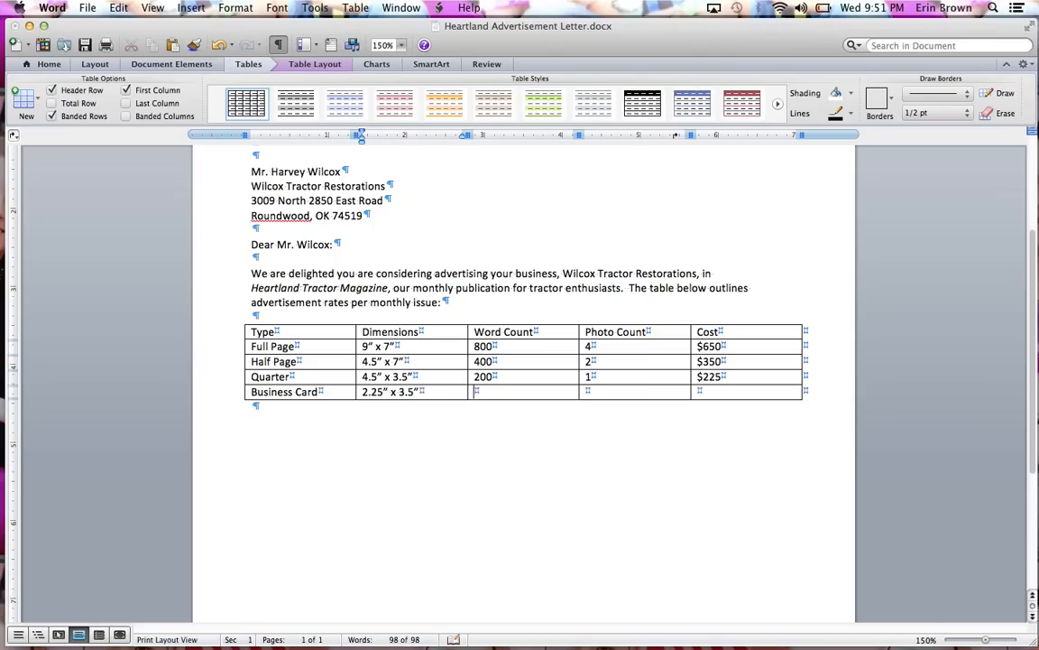
- Complete the Business Card row with word count 100, photo count 0 and cost $125
key(Tab)
text(100)
key(Tab)
text(0)
key(Tab)
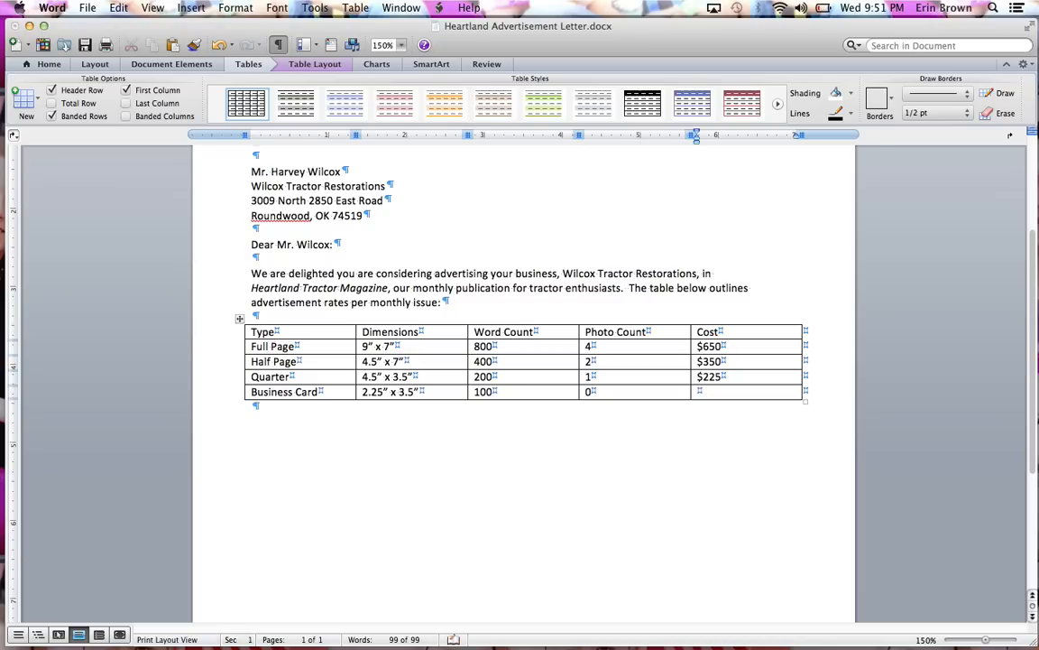
text($125)
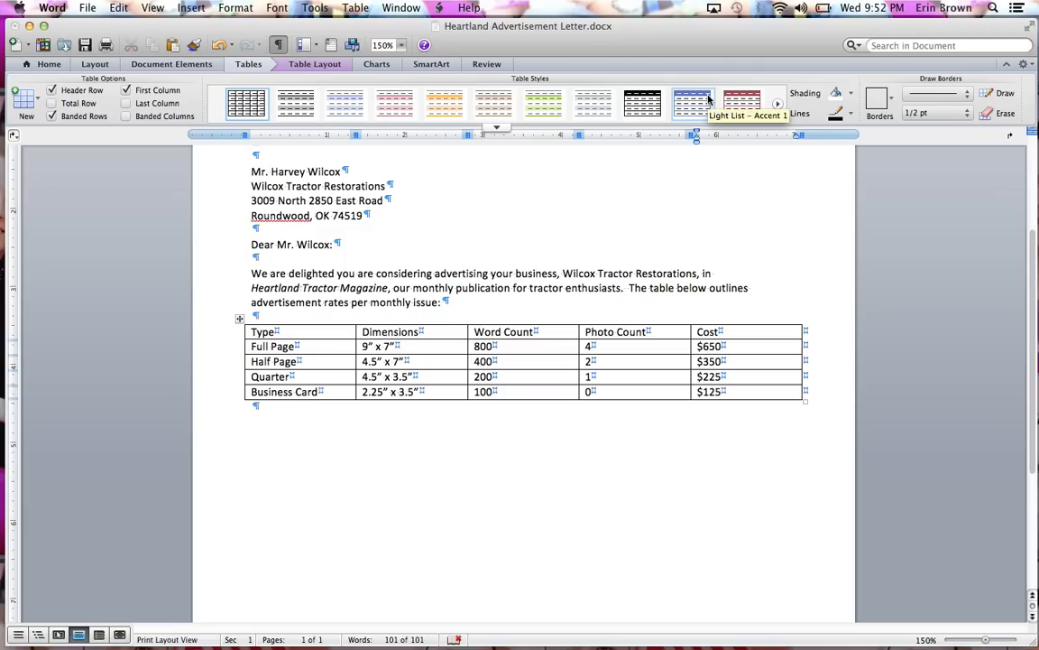
- Apply the built-in Medium Grid 3 - Accent 4 style to the advertisement rates table
click(385, 361)
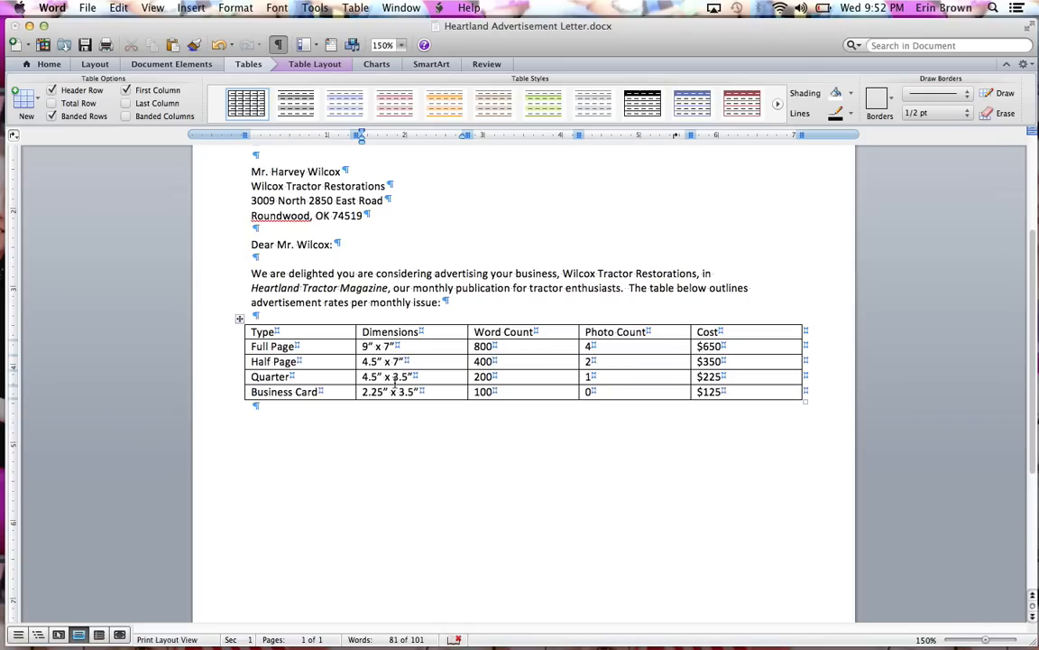
click(741, 391)
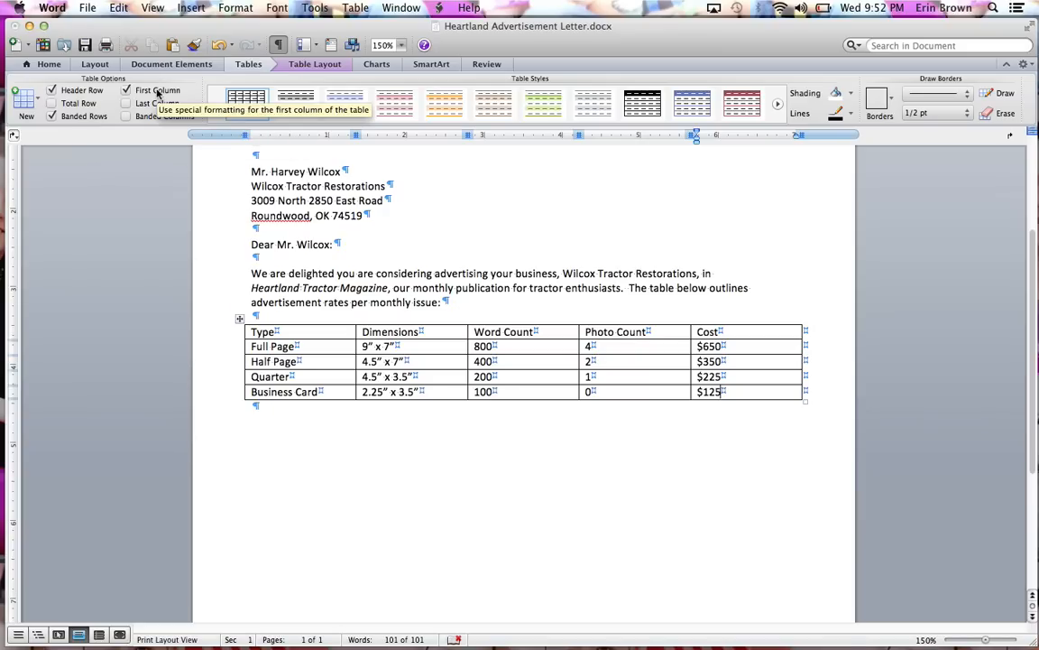
click(499, 128)
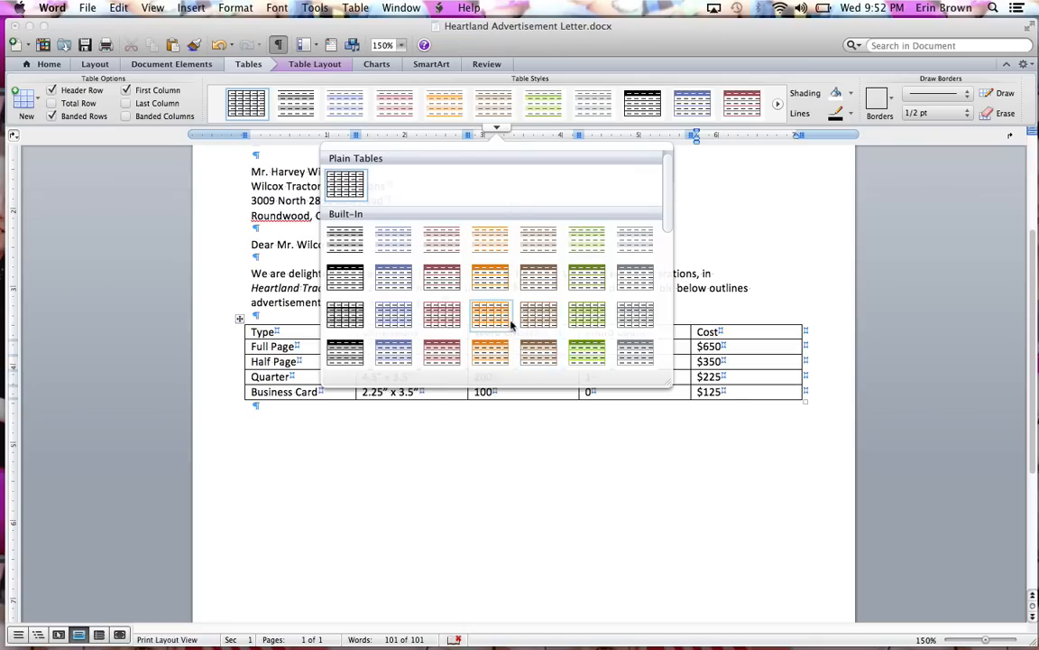
scroll(511, 320, down, 2)
scroll(510, 320, down, 1)
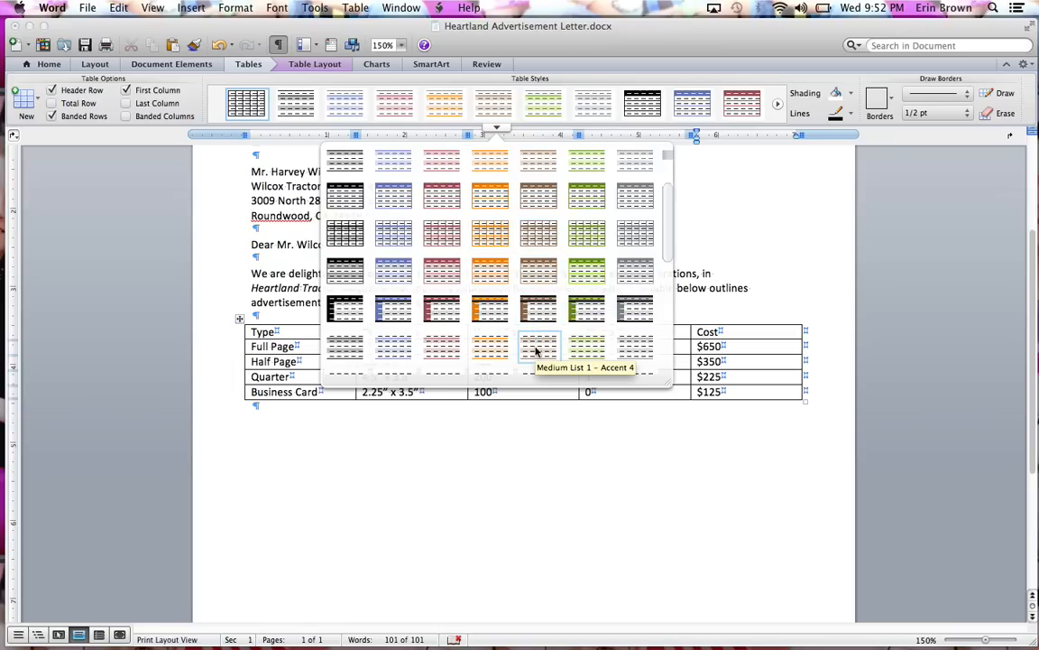
scroll(536, 352, down, 3)
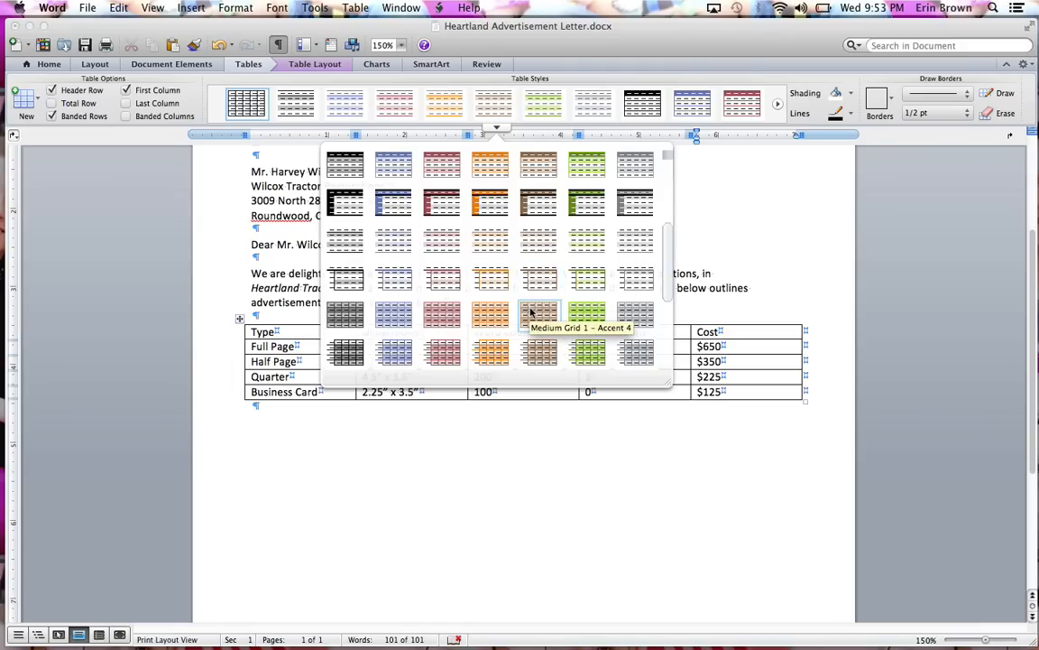
scroll(533, 345, down, 2)
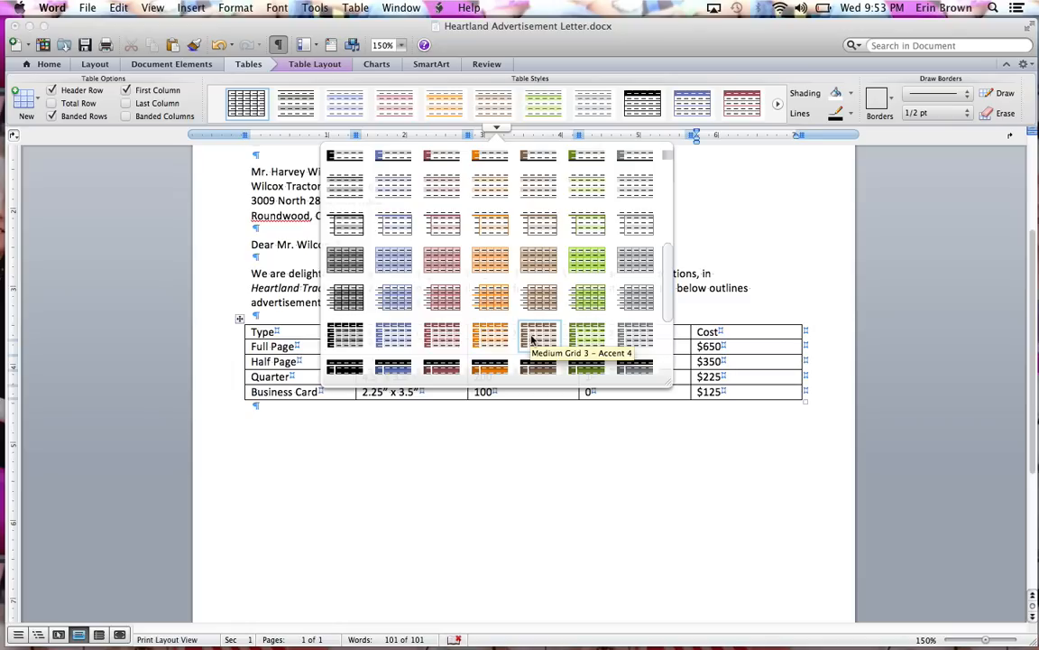
click(532, 338)
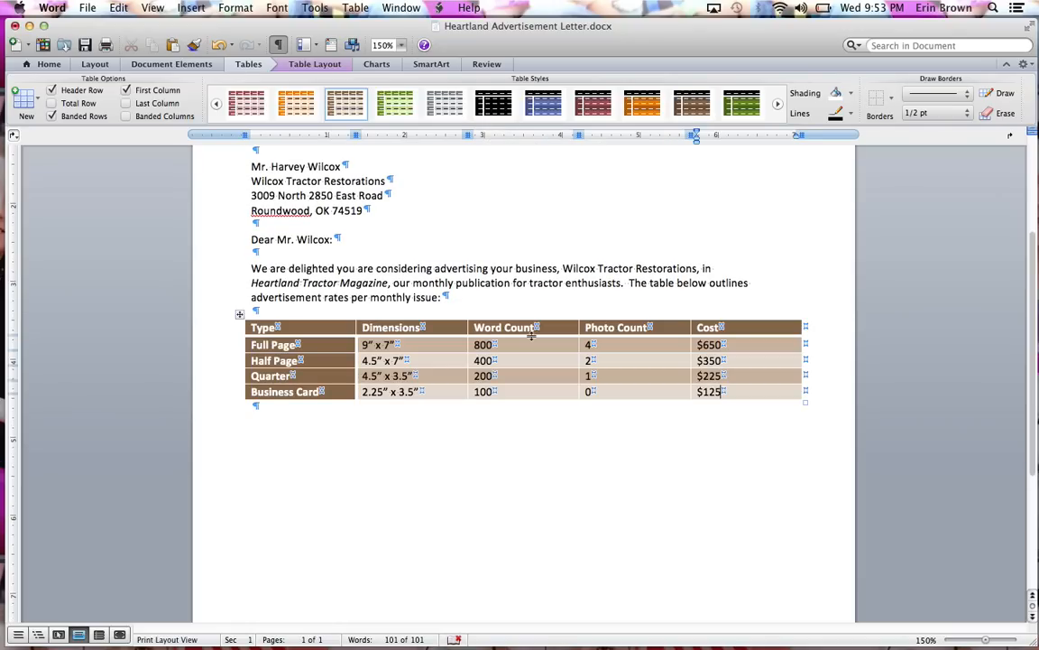